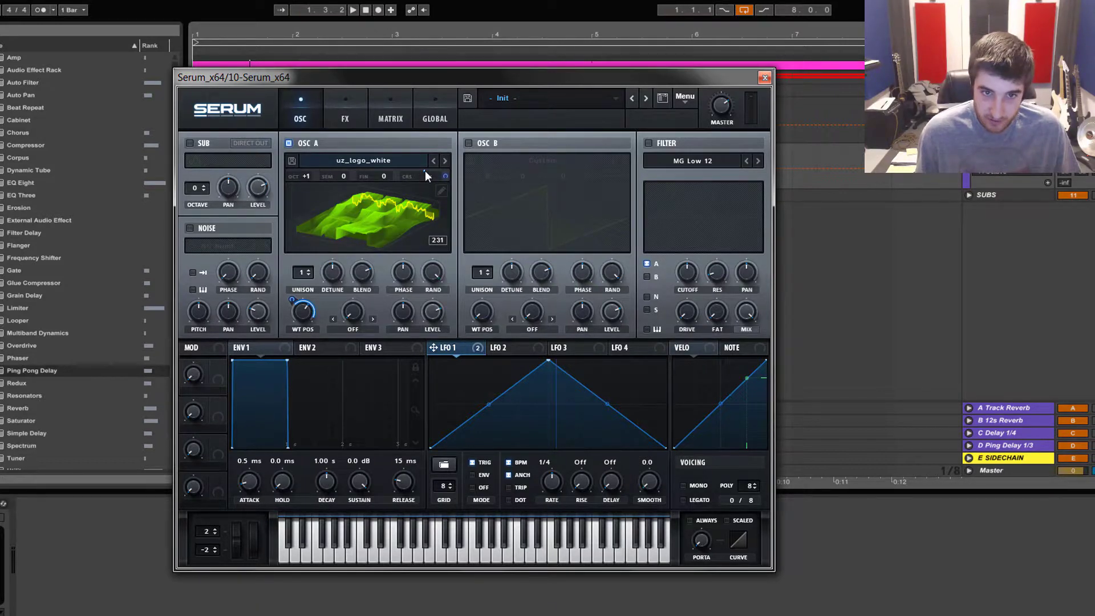
Play test notes to audition the uz_logo_white wavetable on oscillator A.
mouse_move(425, 170)
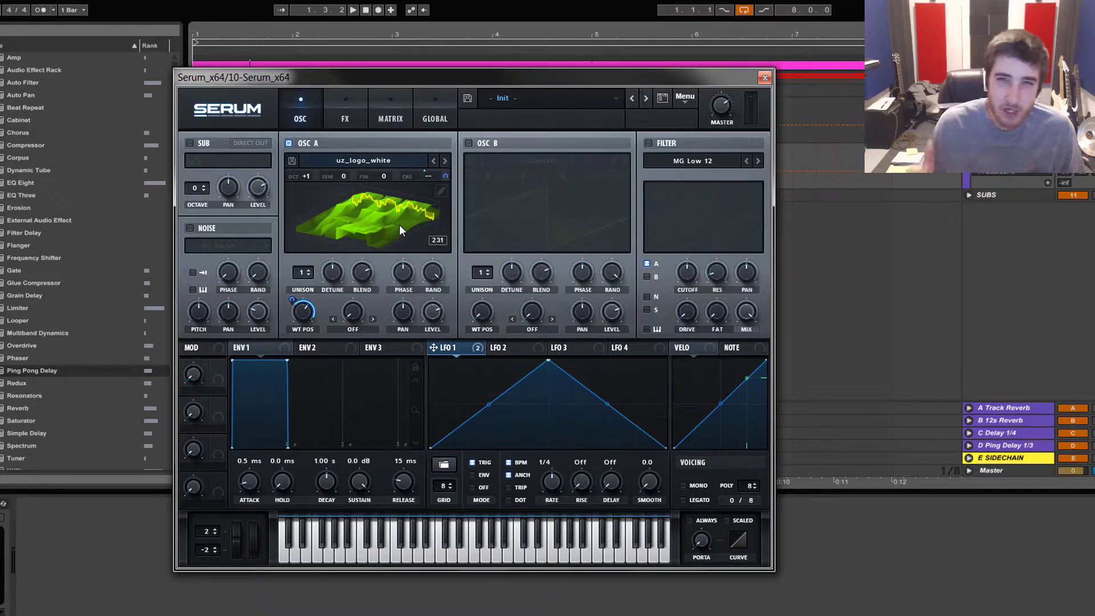
key(g)
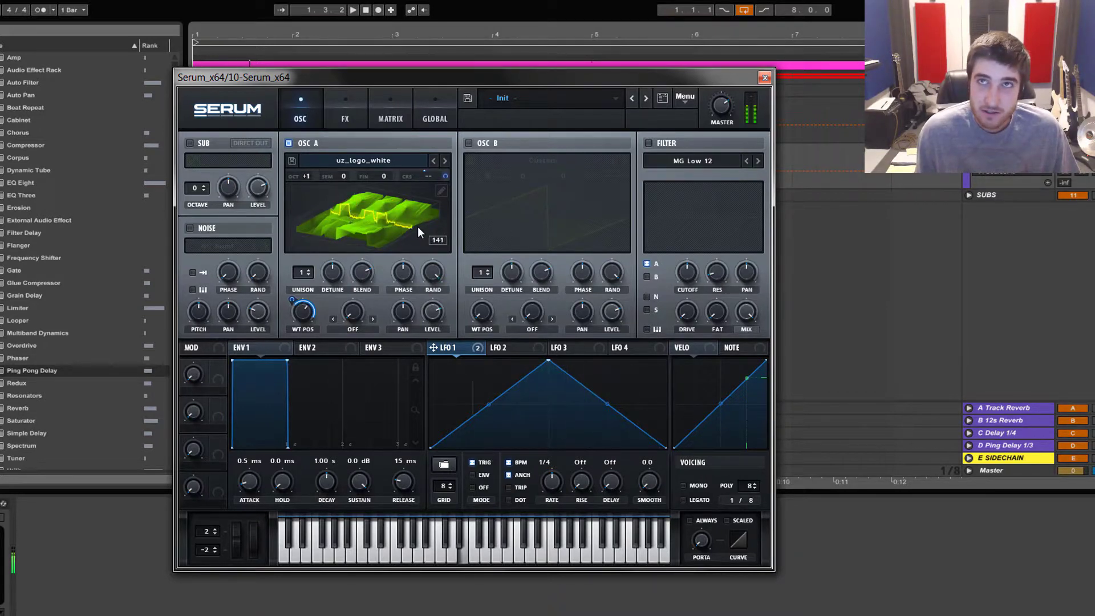
key(d)
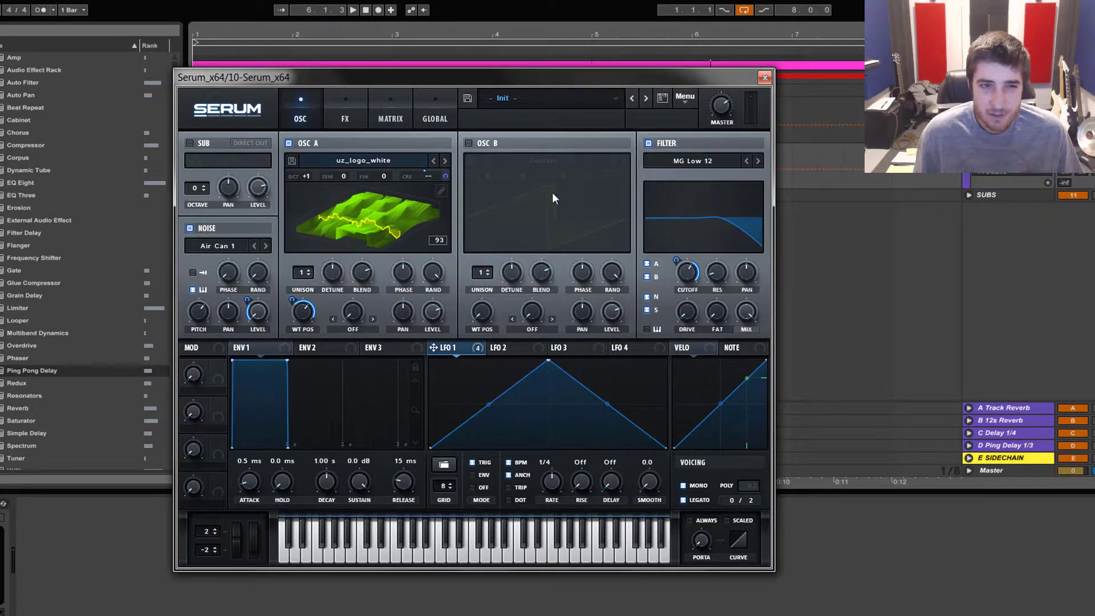
Switch oscillator A off and back on, and do the same with the filter, to compare their effect on the sound.
click(288, 143)
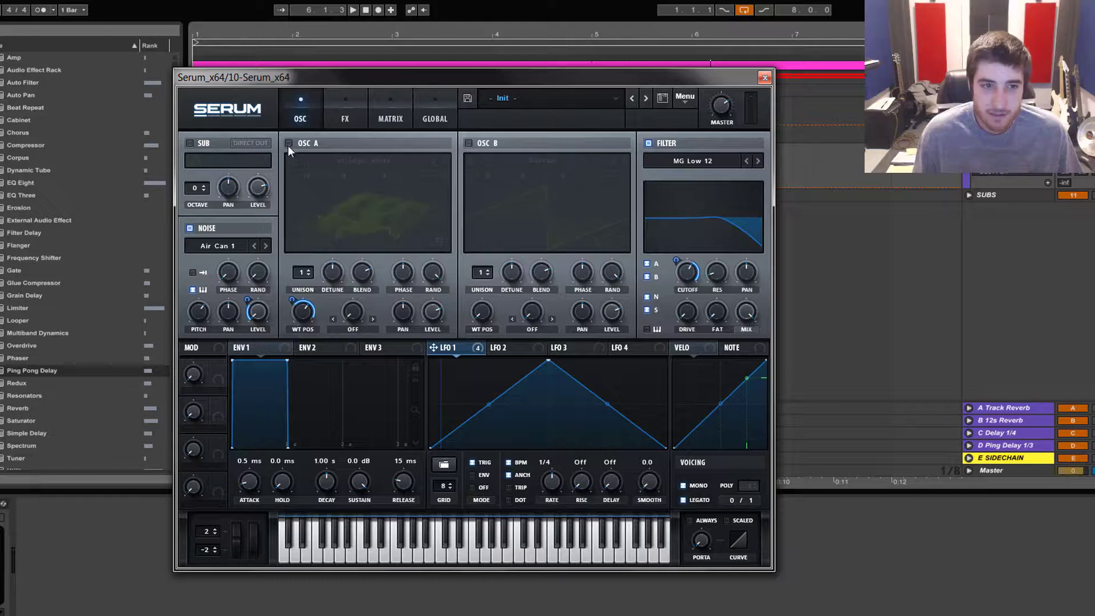
click(288, 143)
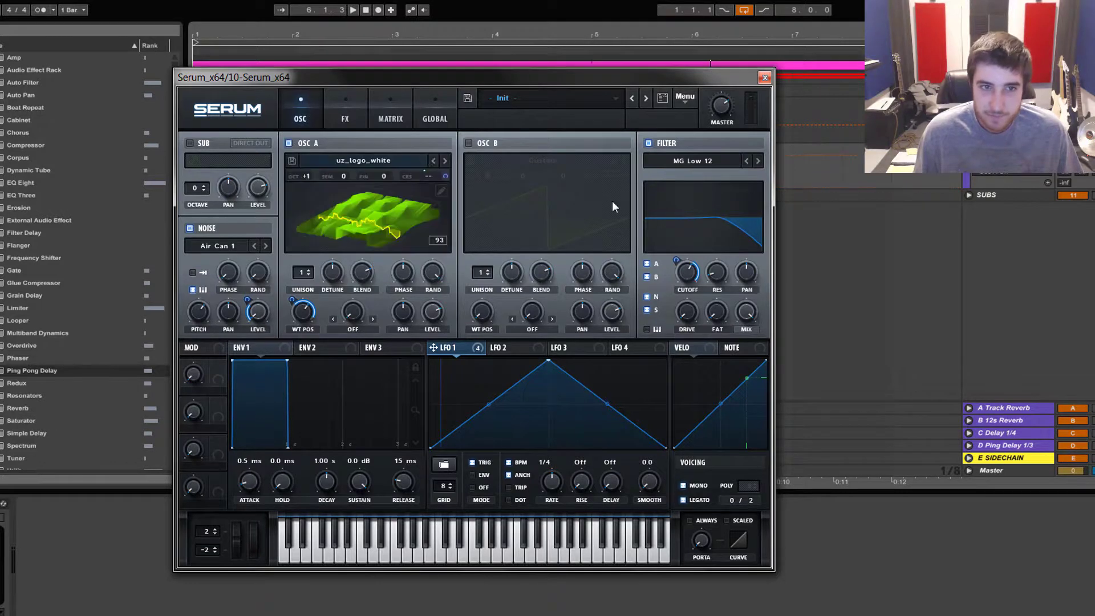
click(649, 144)
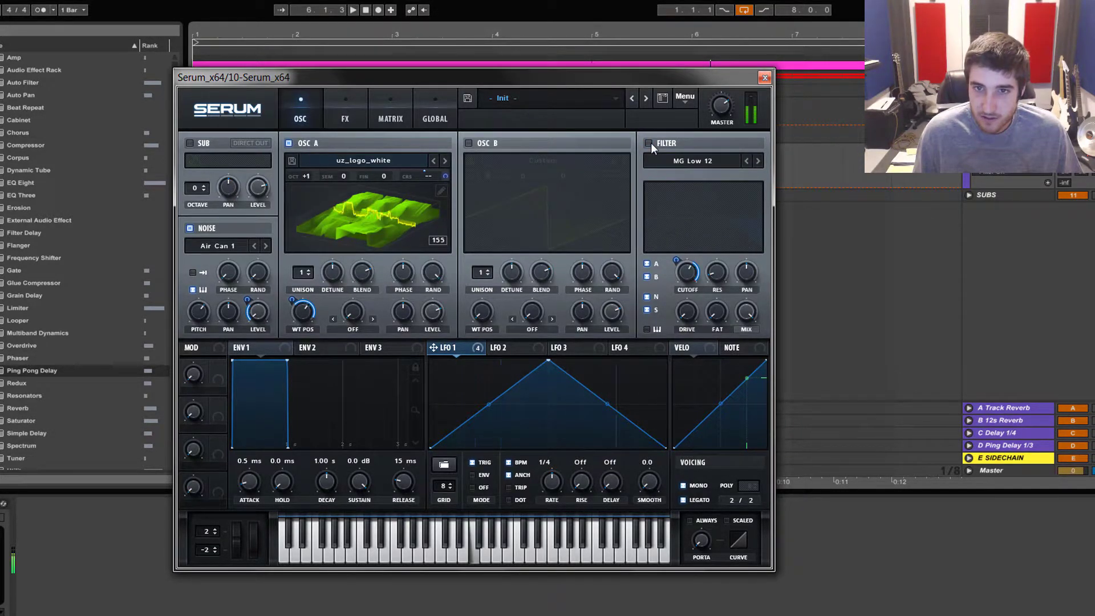
click(649, 143)
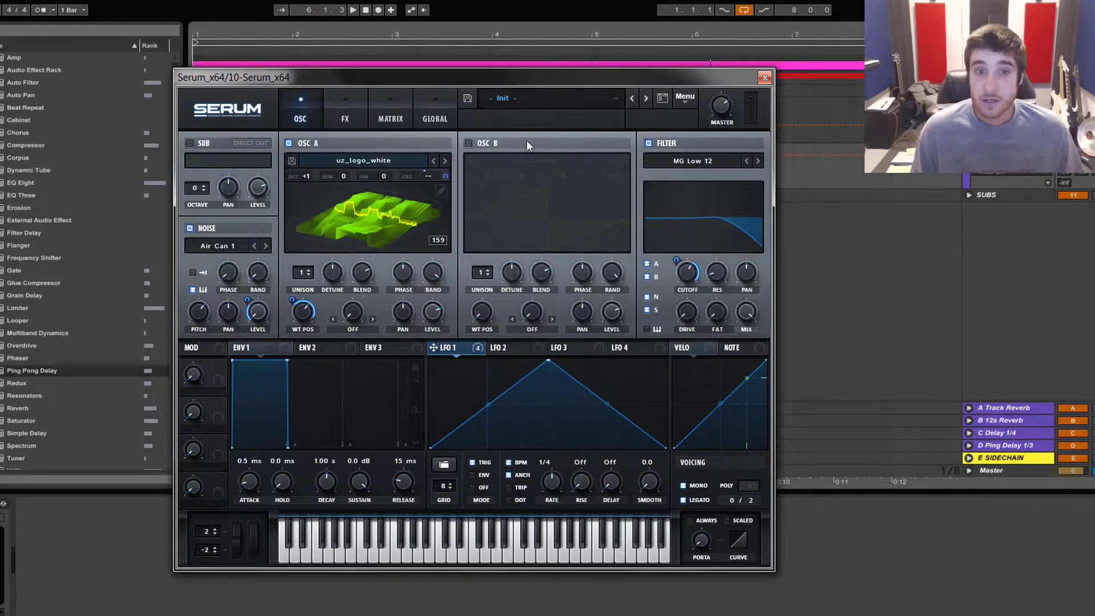
Bypass the EQ, reverb, compressor, hyper/dimension and distortion effects to get the dry sound.
click(355, 108)
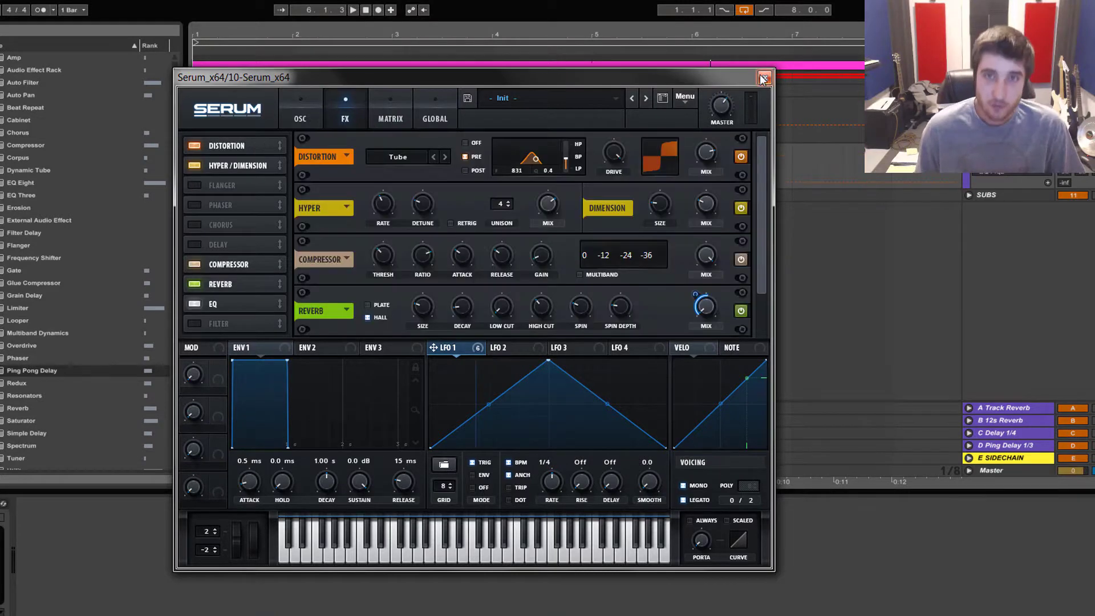
scroll(766, 285, down, 2)
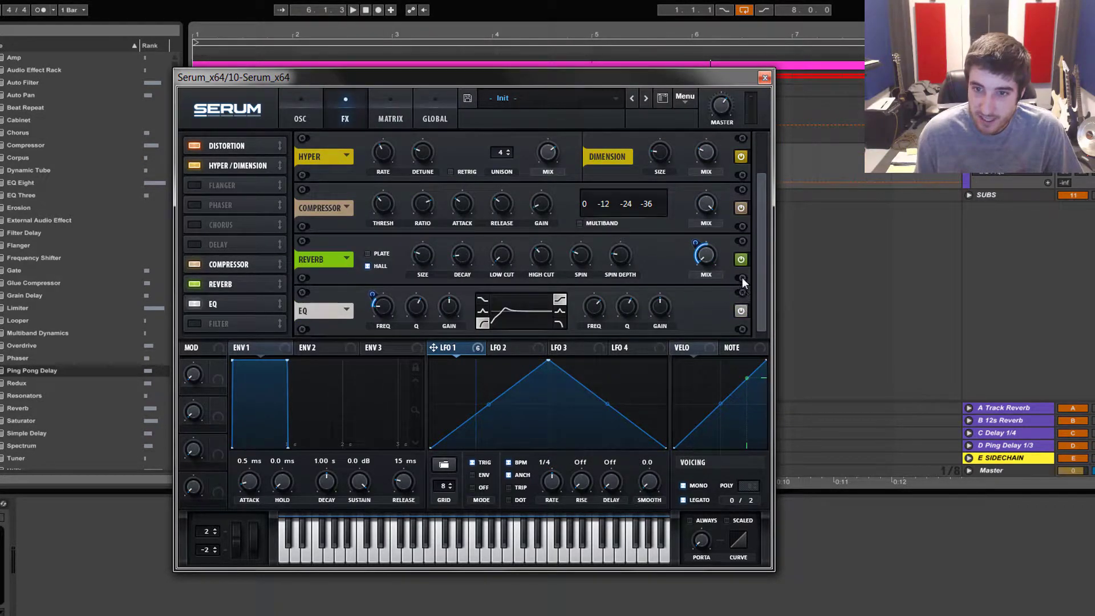
click(741, 310)
click(739, 260)
scroll(755, 248, up, 1)
scroll(755, 248, up, 2)
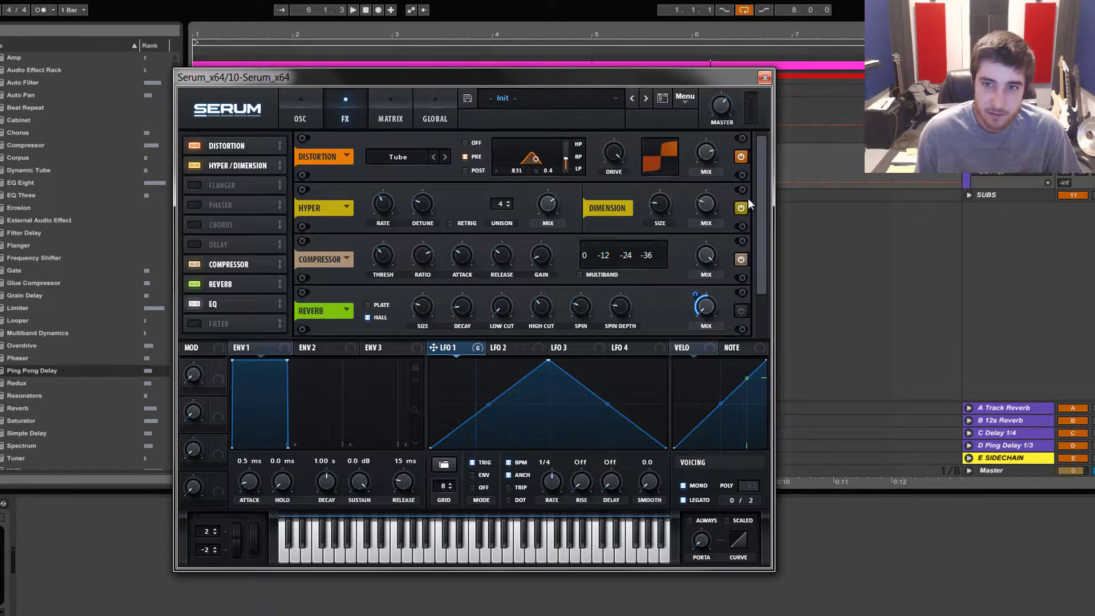
click(741, 259)
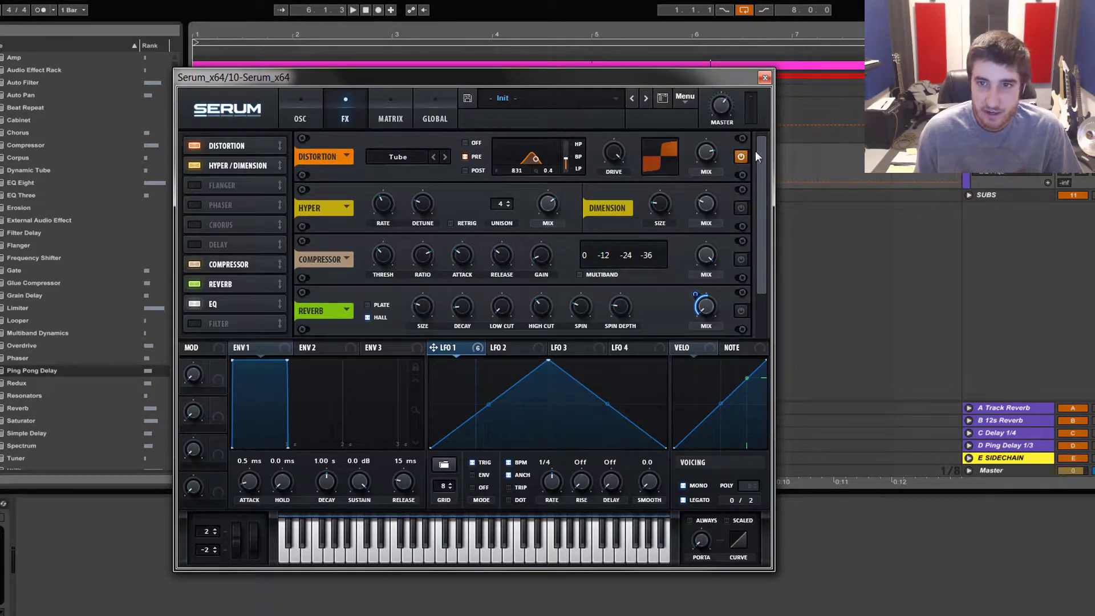
click(741, 156)
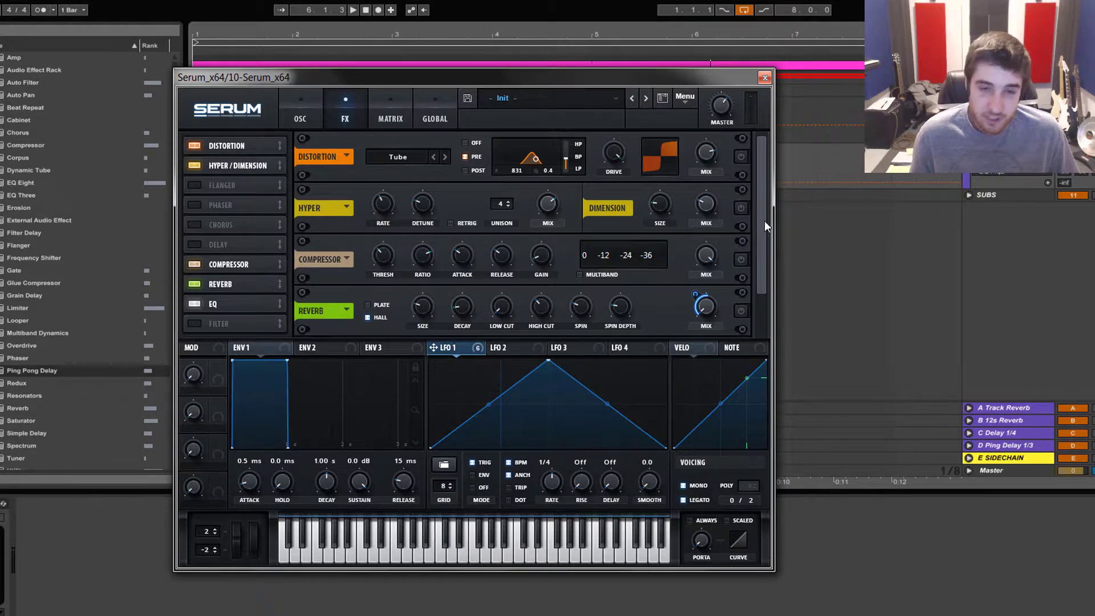
Re-enable the effects one at a time: distortion, hyper/dimension, compressor, reverb and EQ.
click(739, 157)
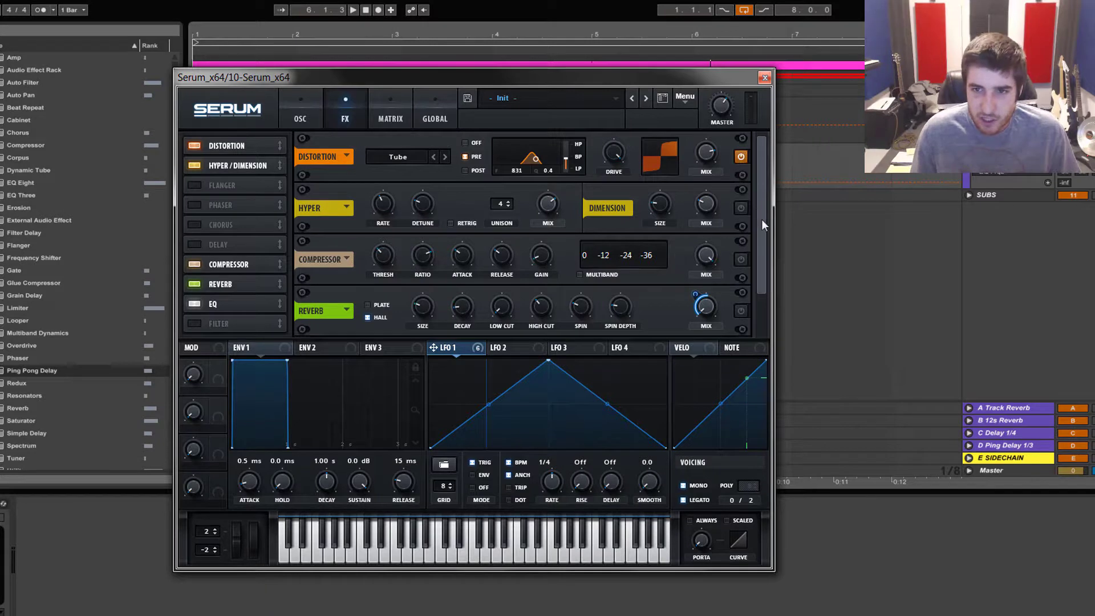
scroll(762, 220, down, 2)
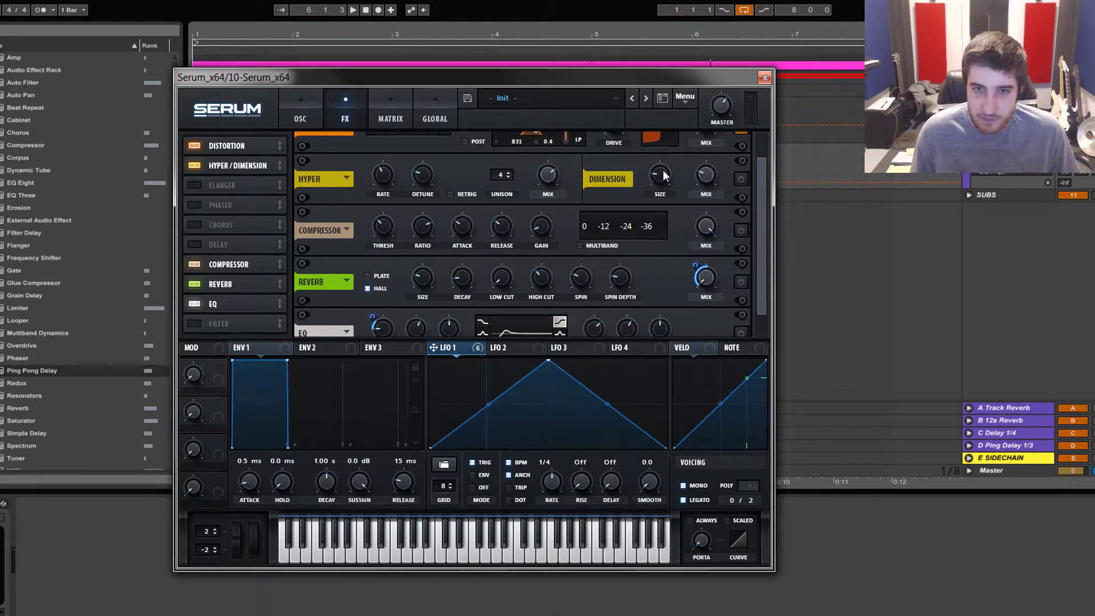
click(740, 178)
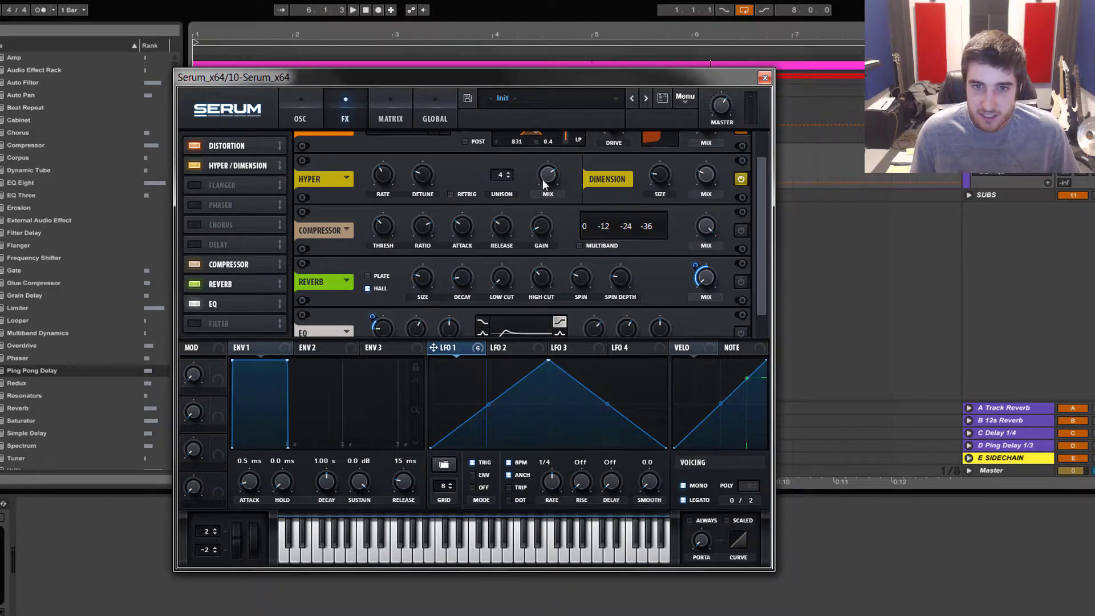
click(740, 179)
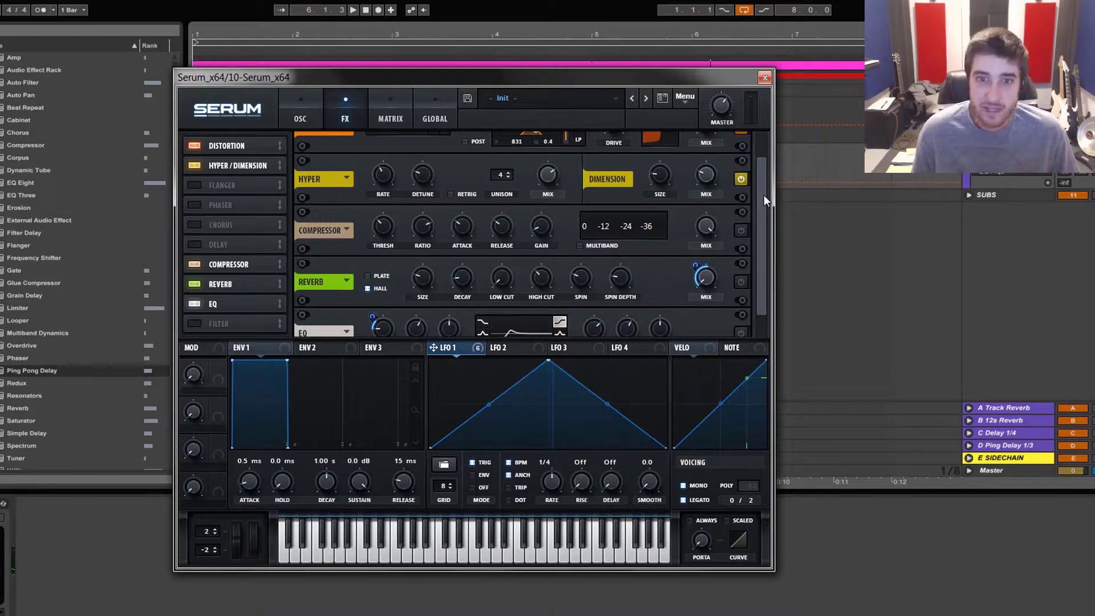
drag(760, 200, 766, 231)
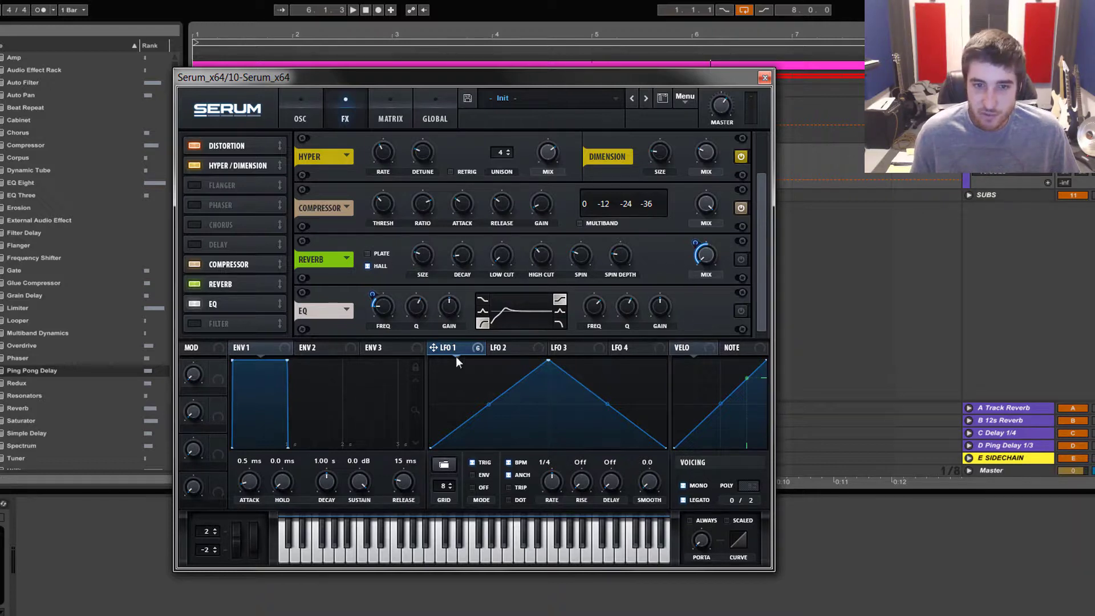
click(740, 259)
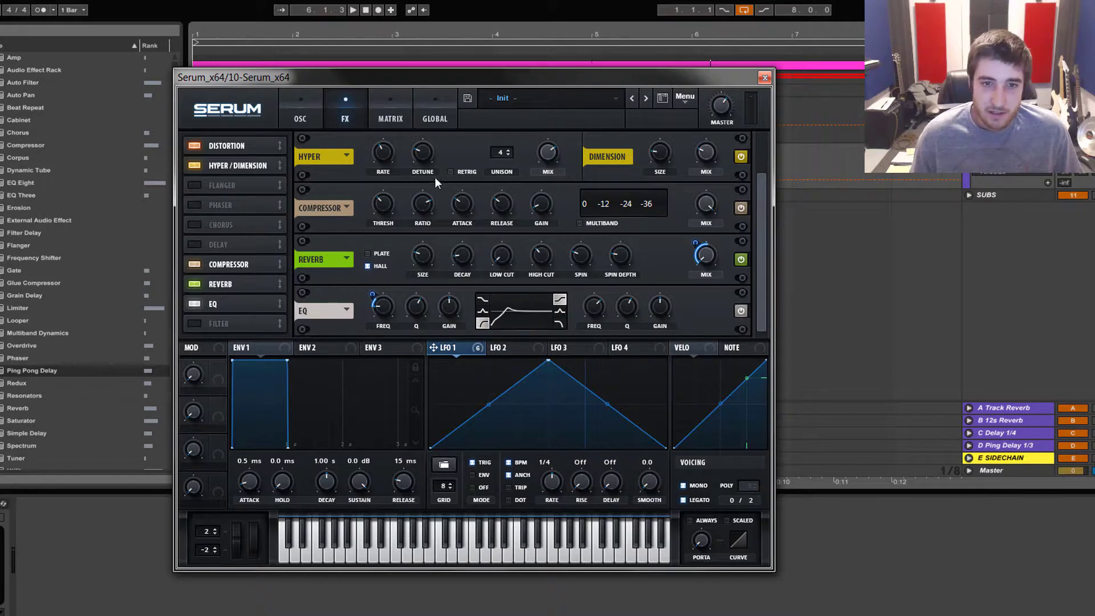
Assign the first macro to modulate the reverb's mix amount.
click(315, 117)
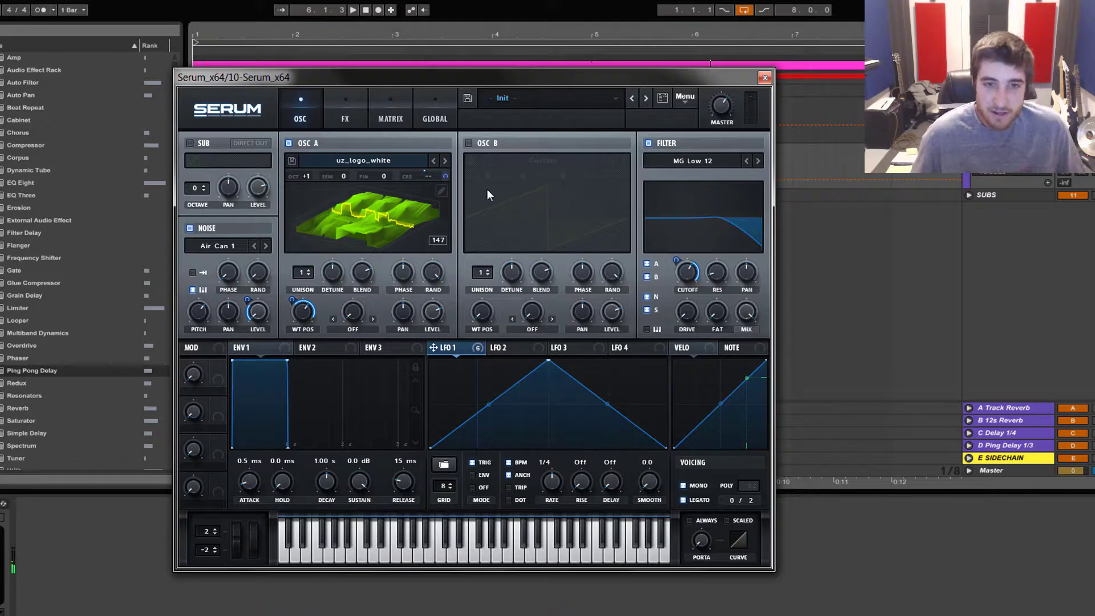
click(345, 114)
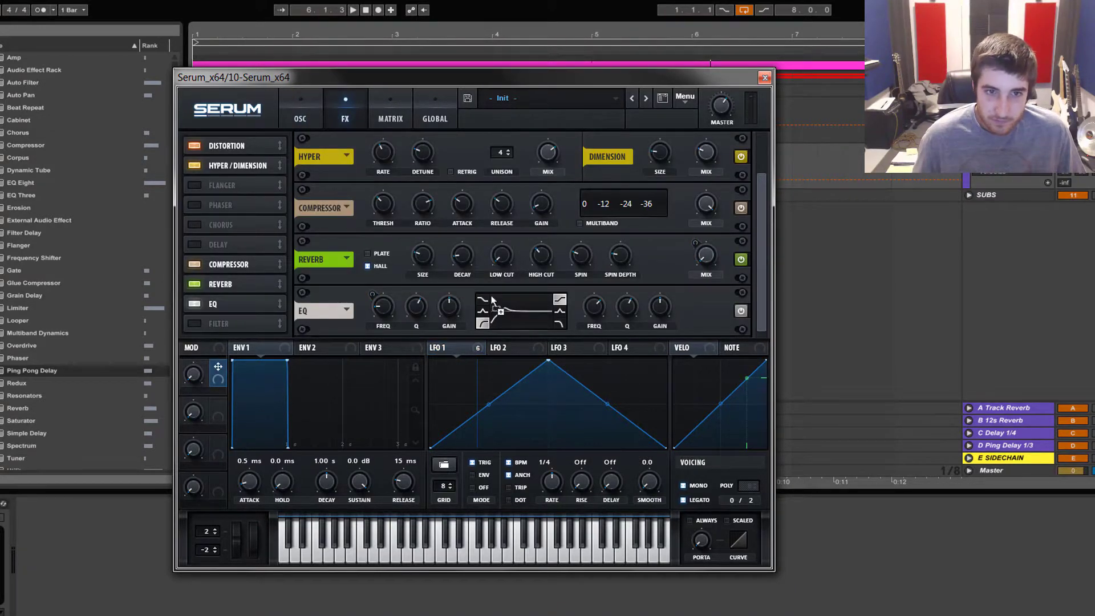
drag(706, 252, 699, 297)
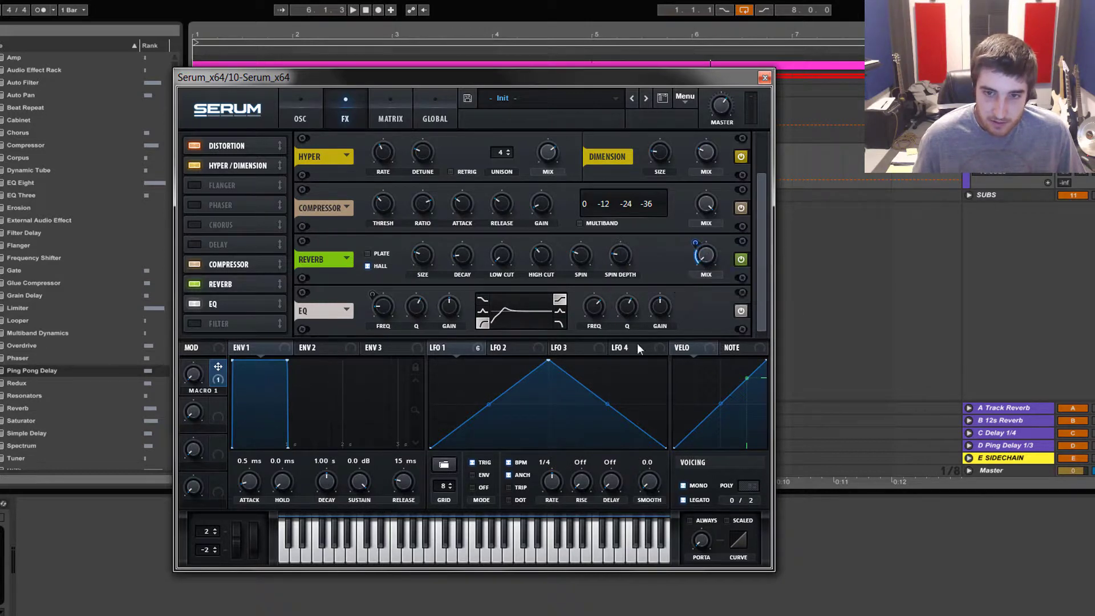
Rename the first macro as Reverb and adjust its knob.
double_click(215, 390)
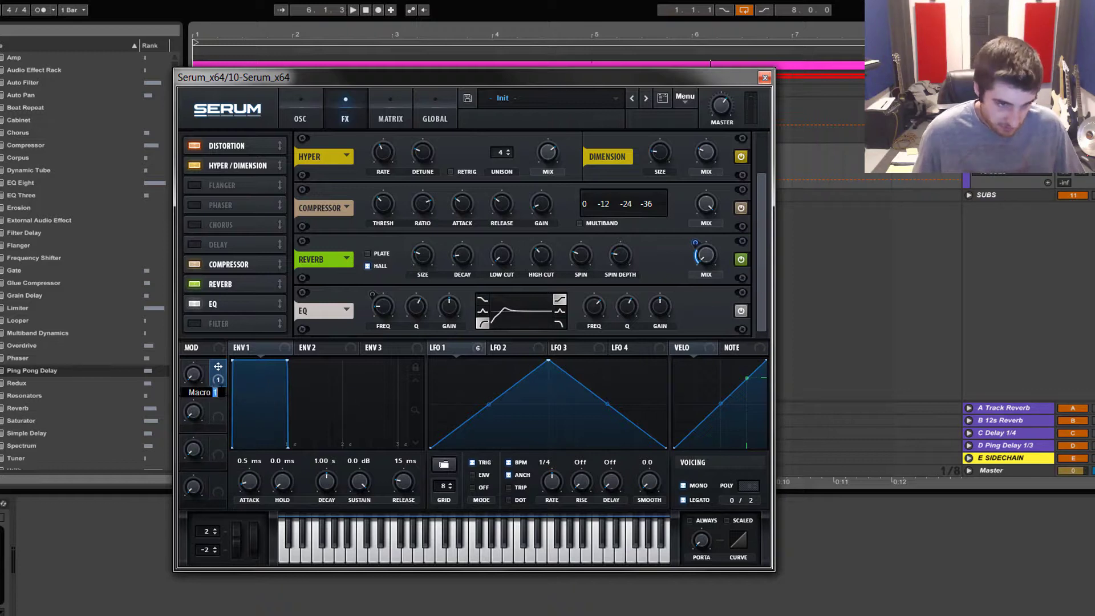
text(Reverb)
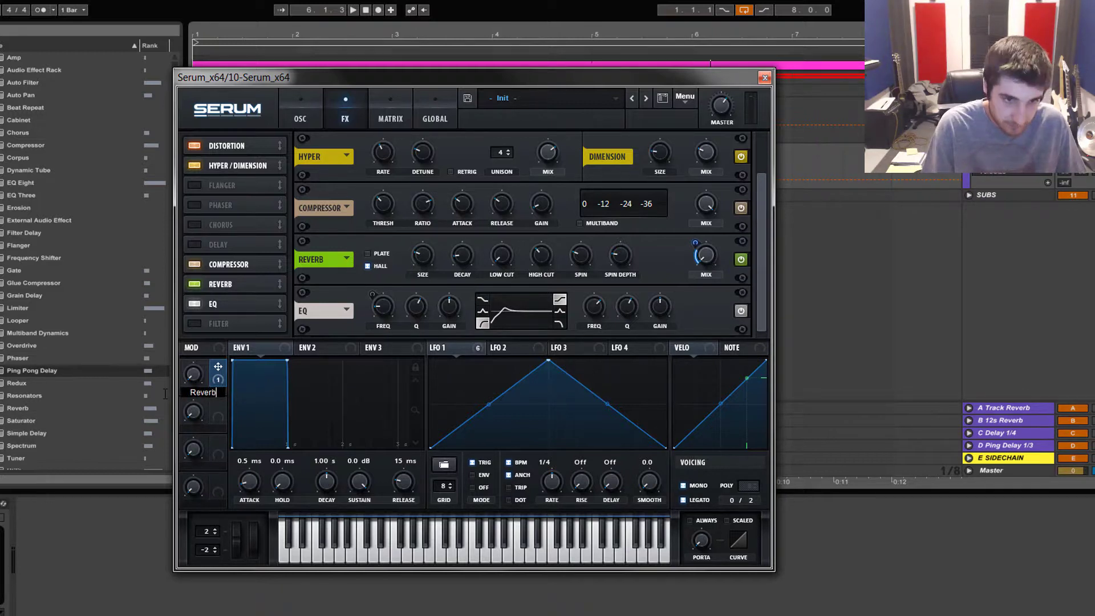
key(Return)
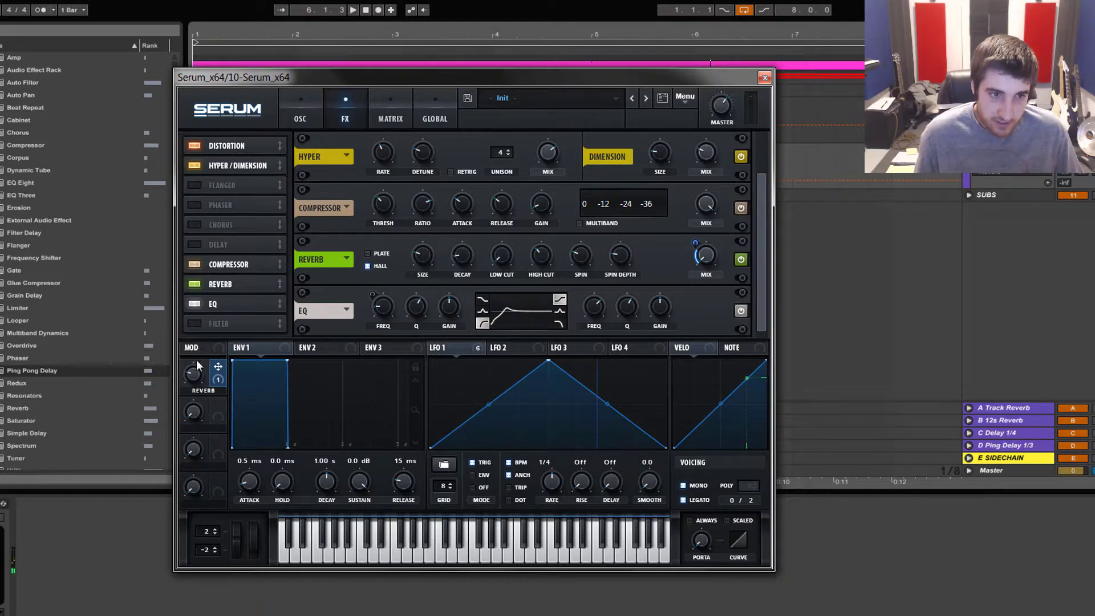
drag(196, 359, 196, 354)
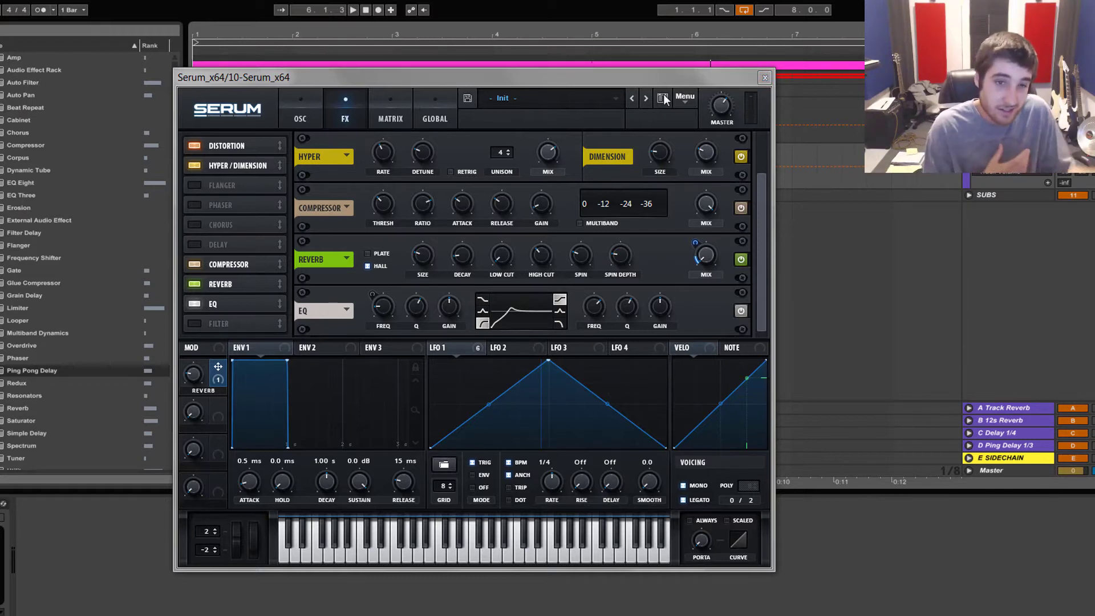
Start saving the preset and go to Dropbox > Public > FREE Downloads from YouTube Videos > Serum Presets > Artists in Serum Series.
click(478, 117)
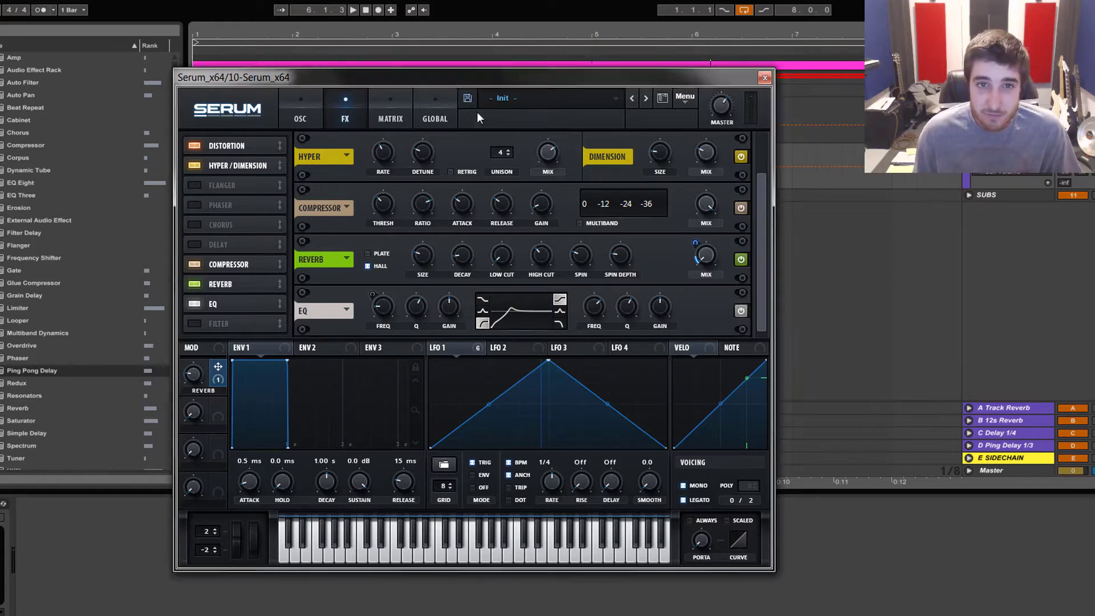
click(467, 98)
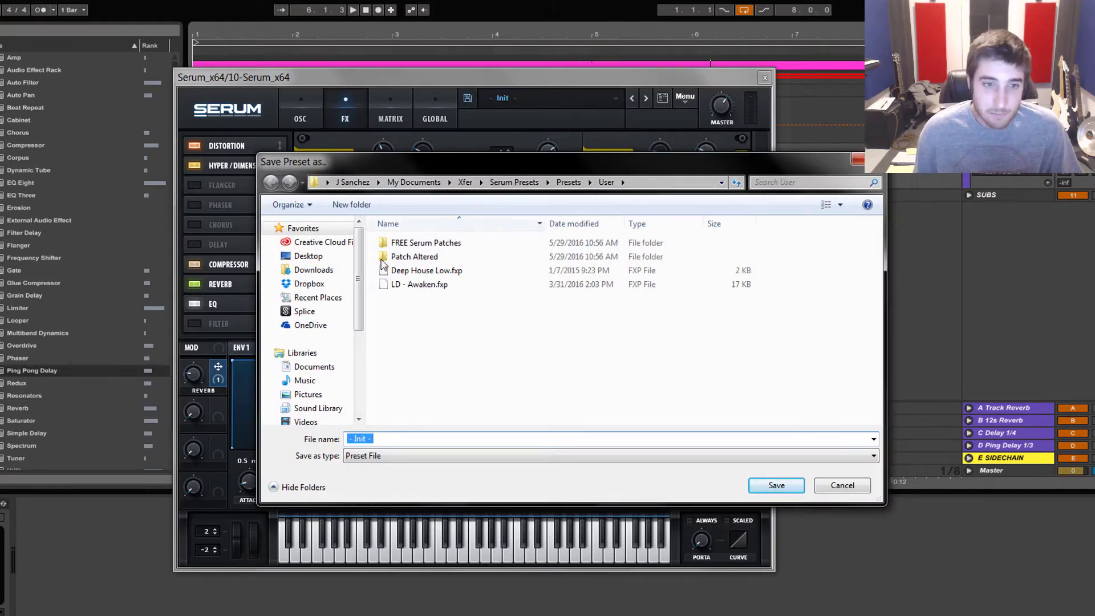
click(311, 284)
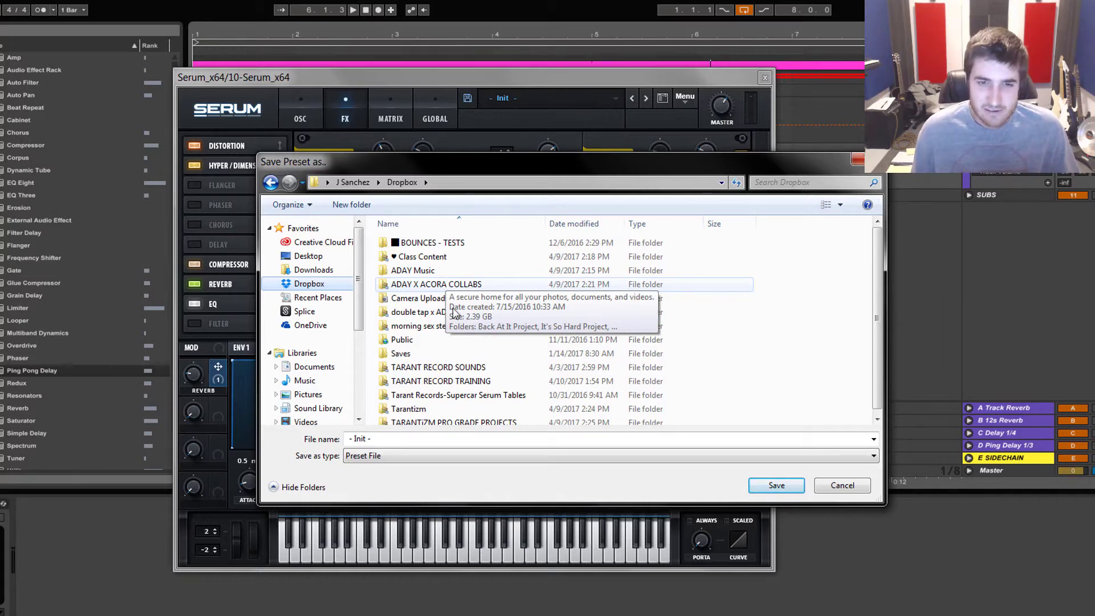
double_click(473, 340)
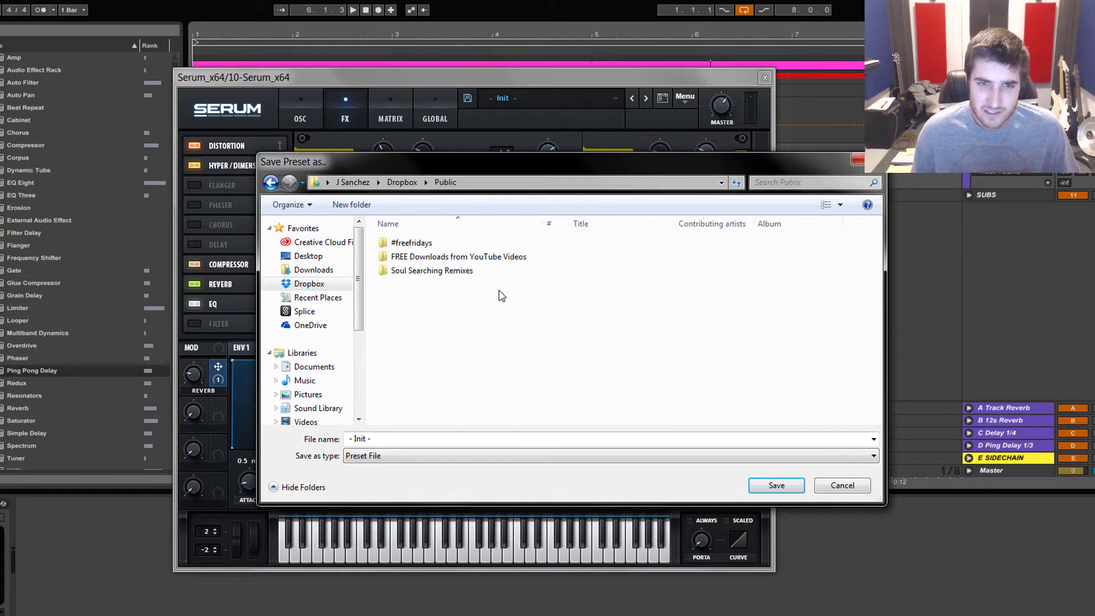
double_click(472, 260)
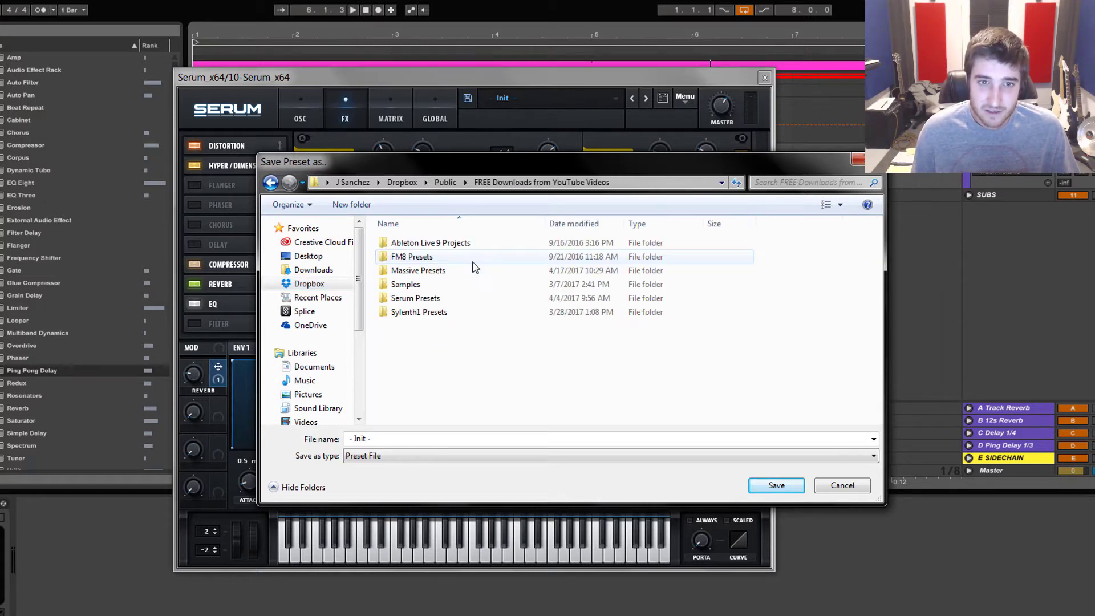
double_click(451, 298)
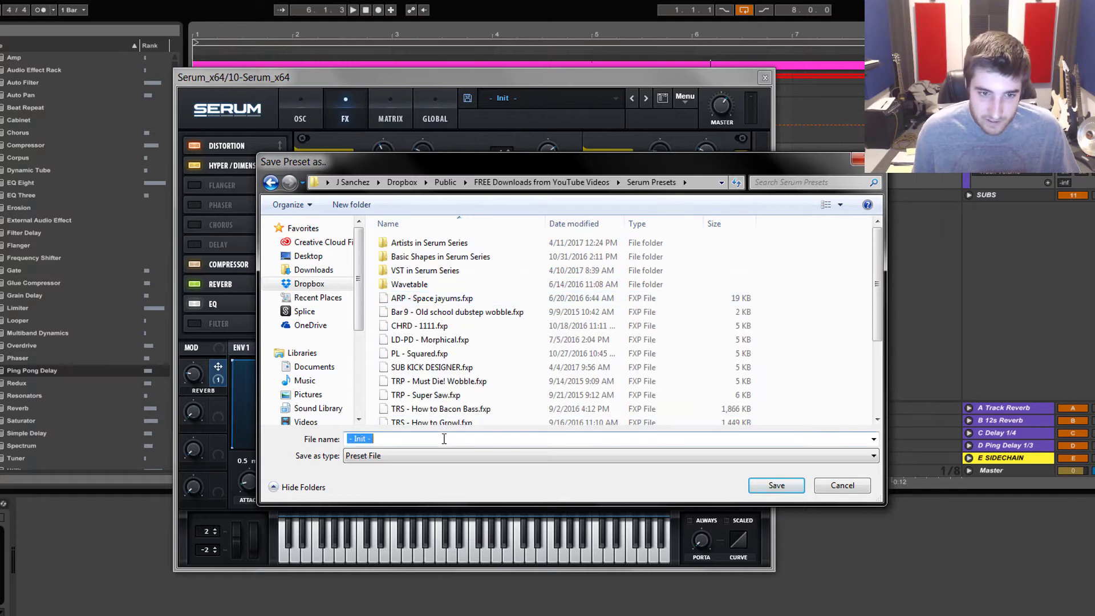
double_click(424, 244)
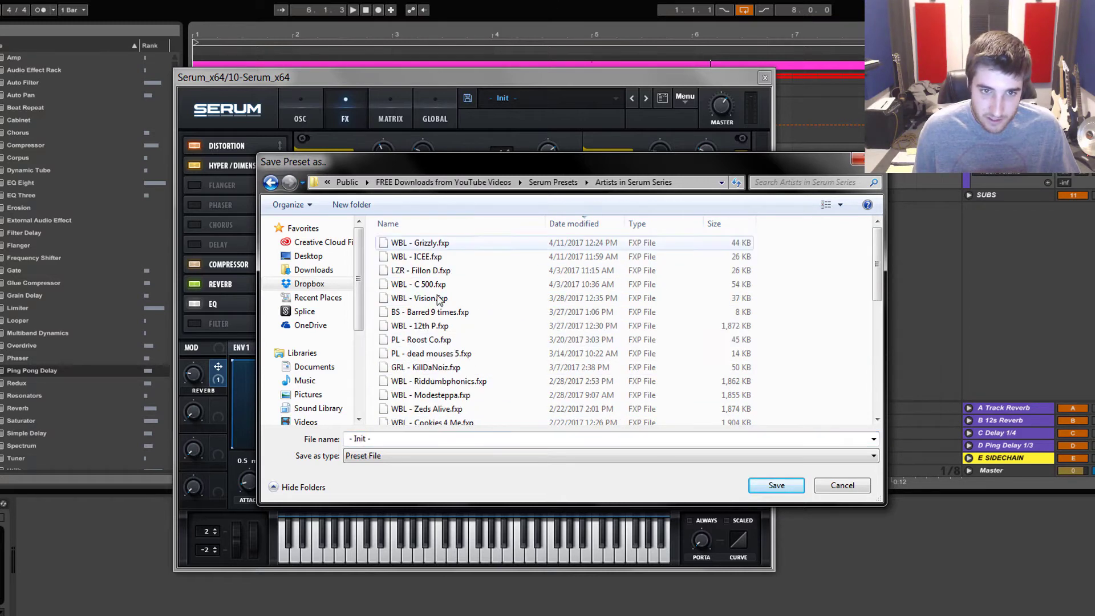
Name the preset file U See Siren and save it.
click(405, 438)
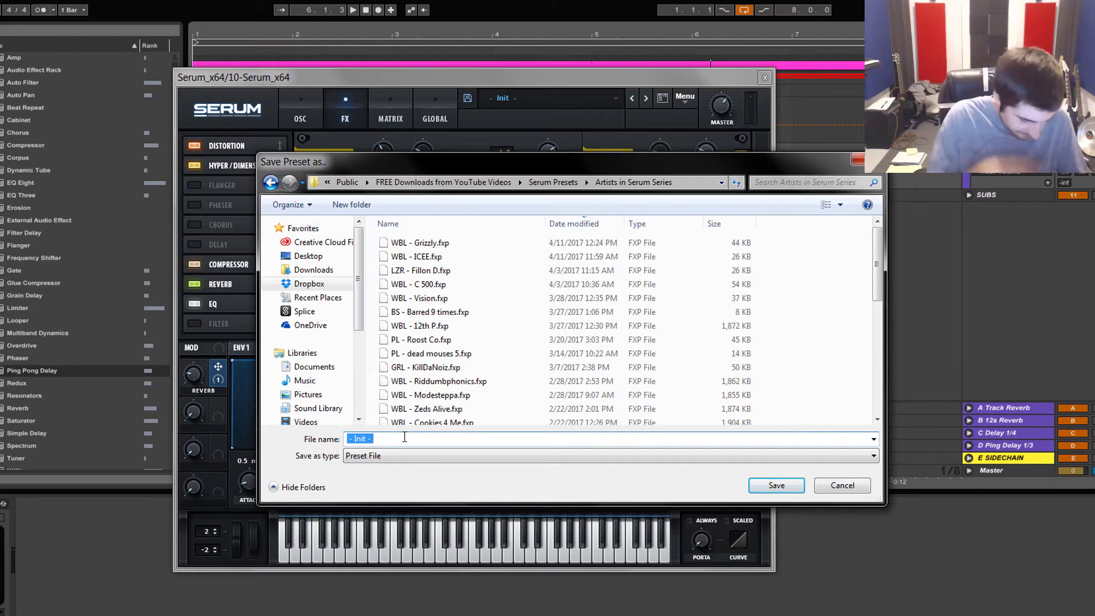
text(Siren)
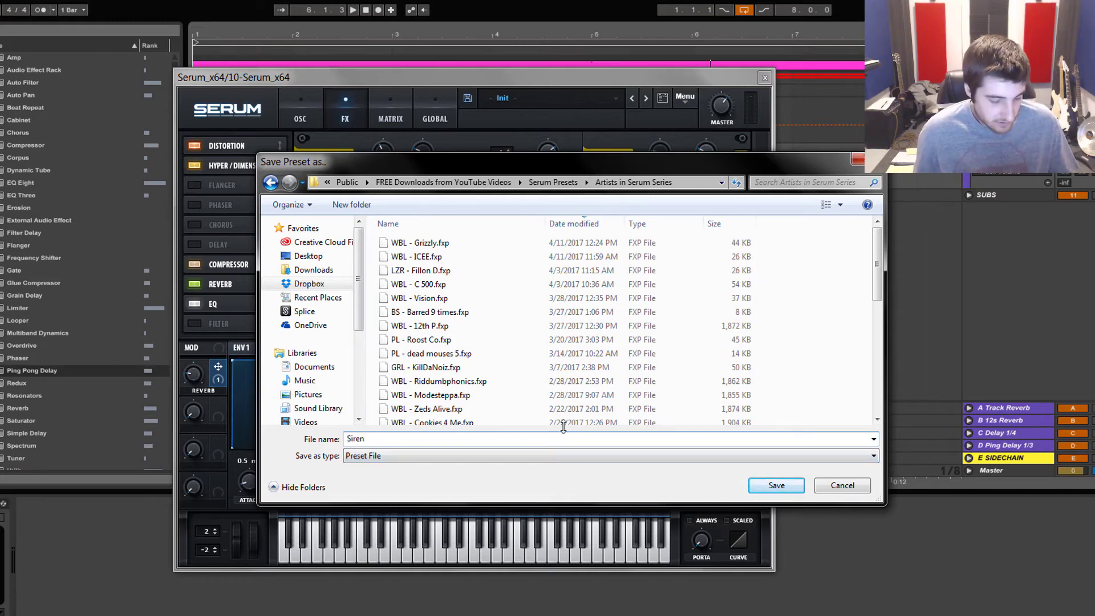
key(Home)
text(Y)
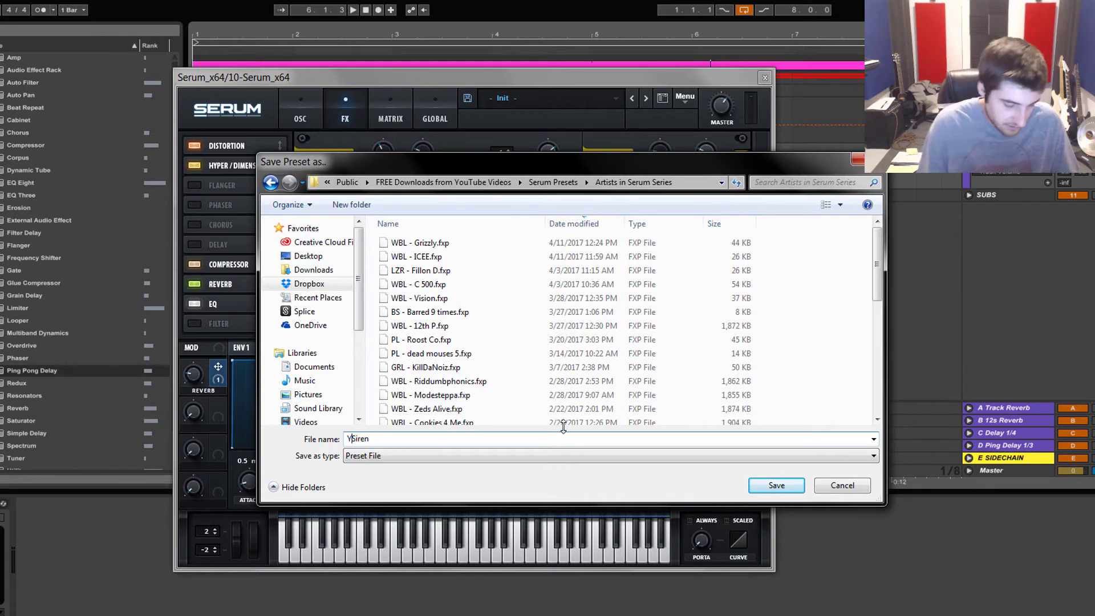
key(BackSpace)
text(U See)
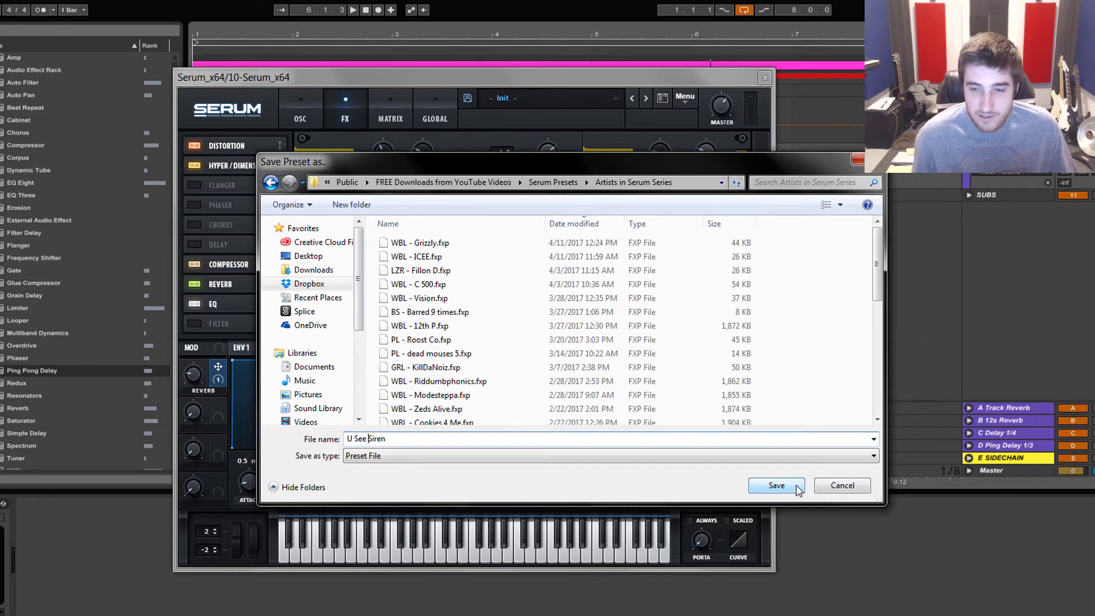
click(777, 485)
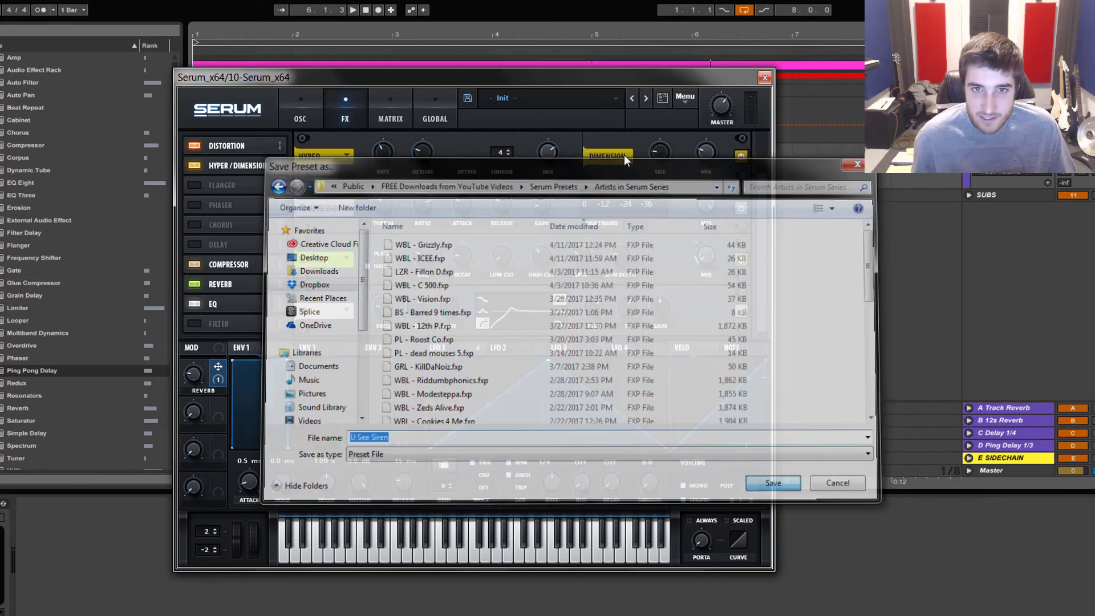